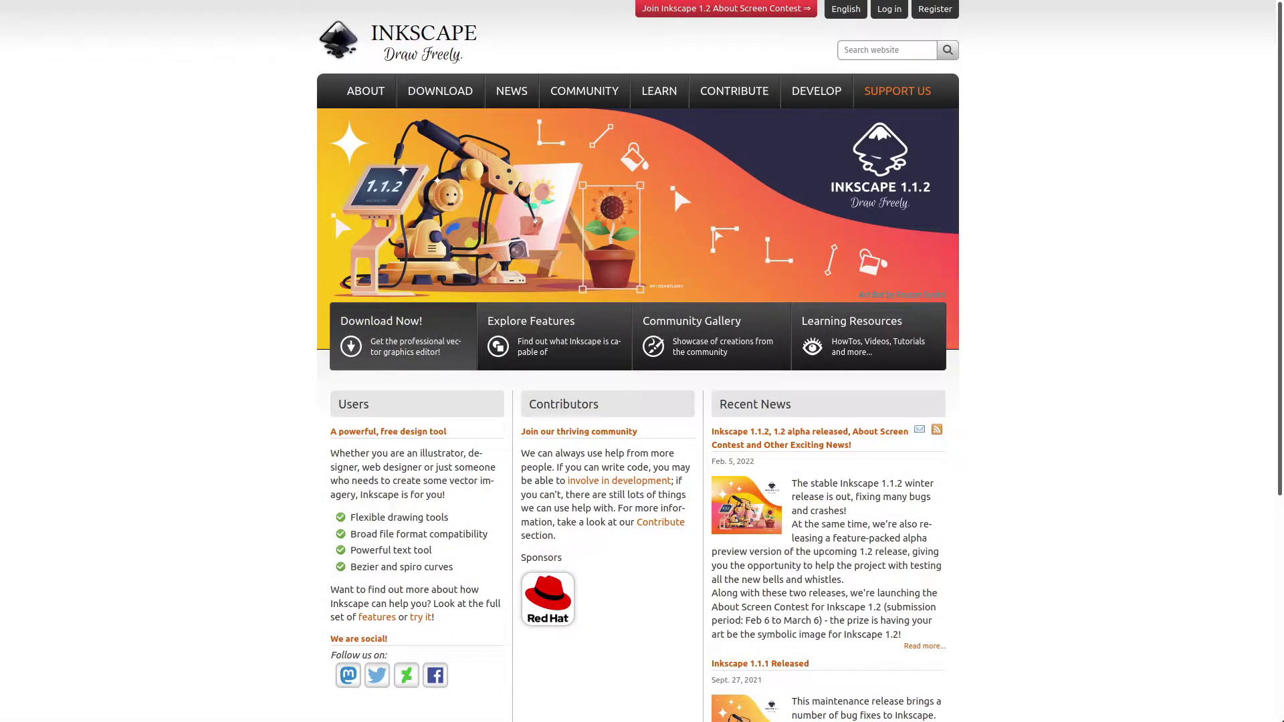
Open Document Properties, try the US Letter page size, then return the page to A4.
{"action": "scroll", "coordinate": [642, 361], "scroll_direction": "down", "scroll_amount": 1}
{"action": "scroll", "coordinate": [642, 361], "scroll_direction": "down", "scroll_amount": 2}
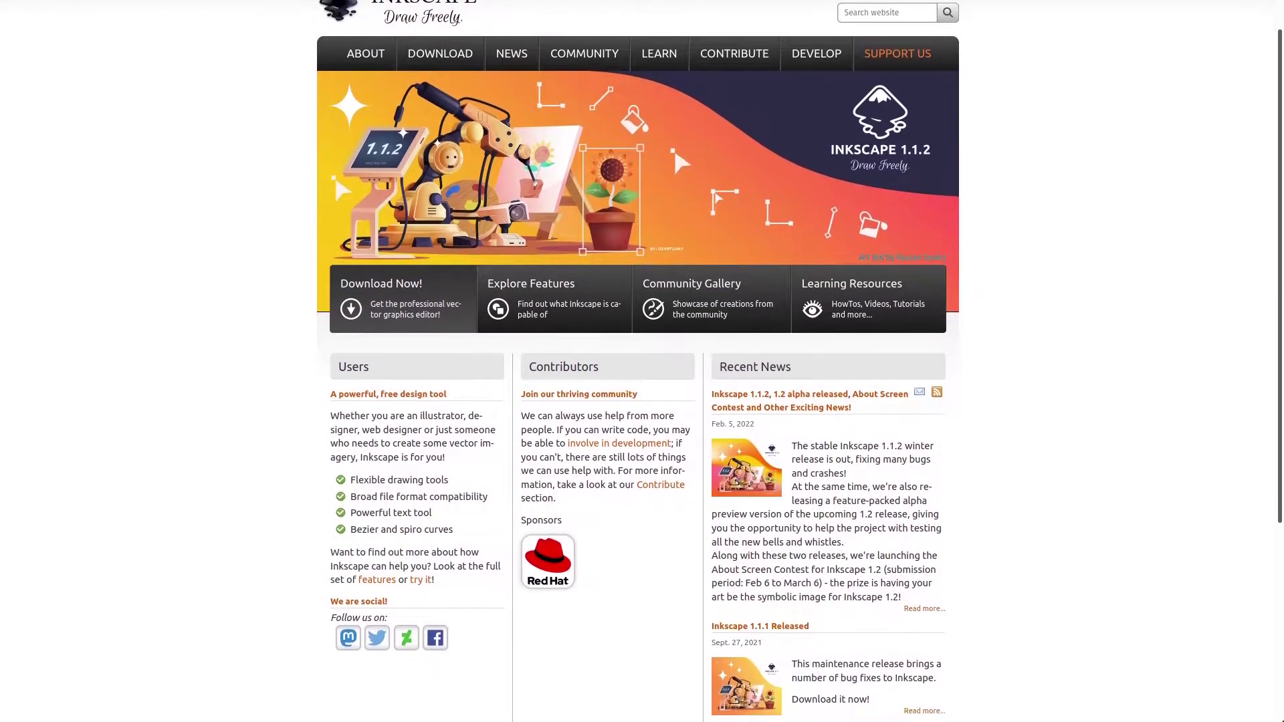
{"action": "scroll", "coordinate": [642, 361], "scroll_direction": "down", "scroll_amount": 1}
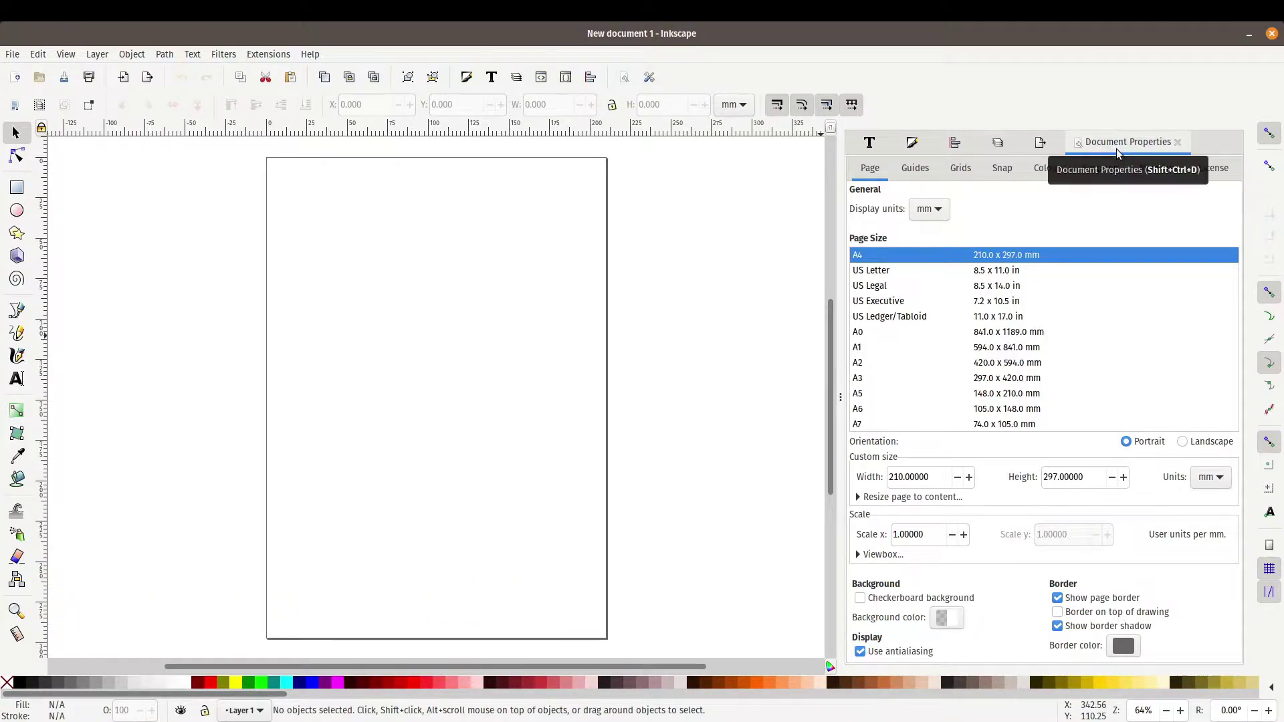
{"action": "left_click", "coordinate": [13, 56]}
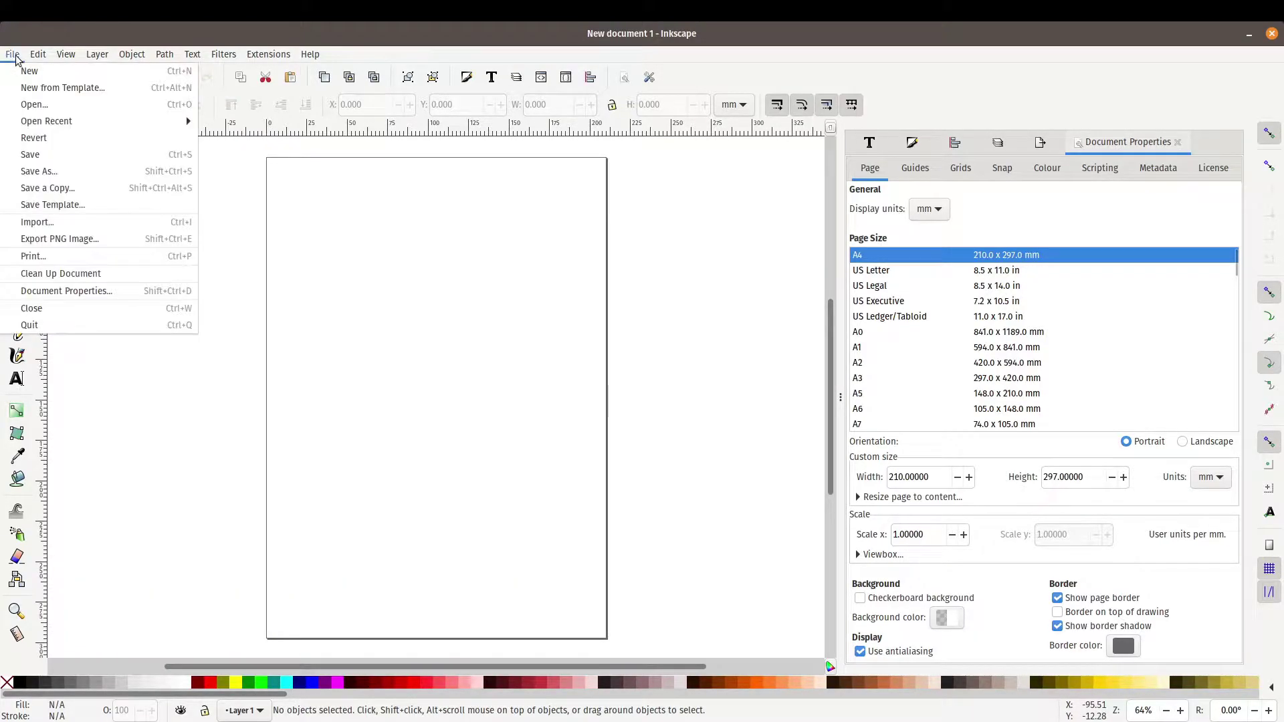
{"action": "left_click", "coordinate": [55, 292]}
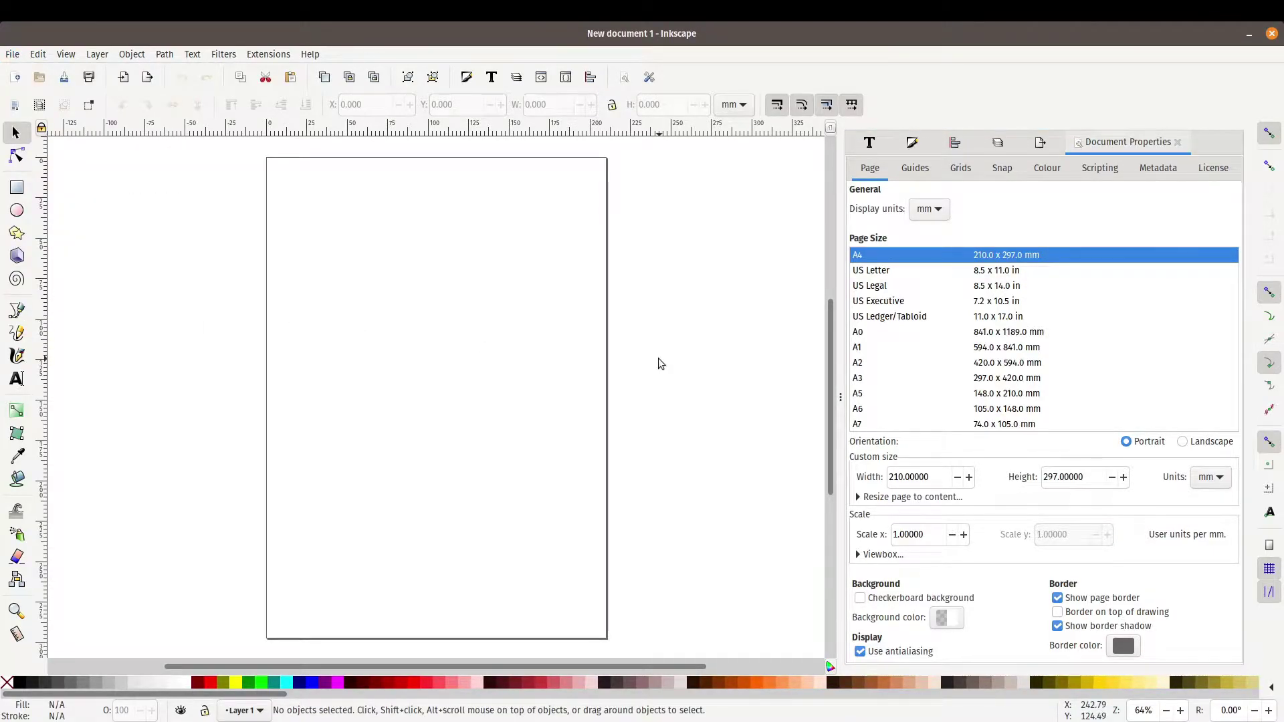
{"action": "key", "text": "ctrl+shift+d"}
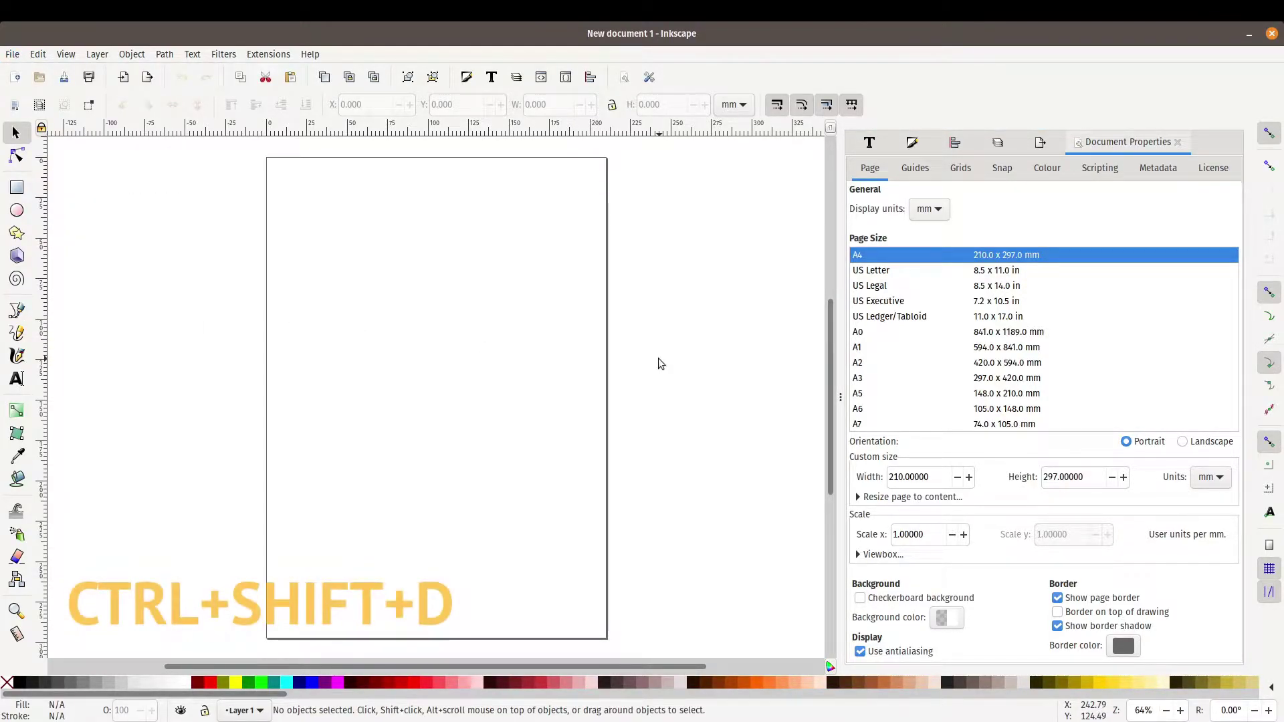
{"action": "left_click", "coordinate": [879, 276]}
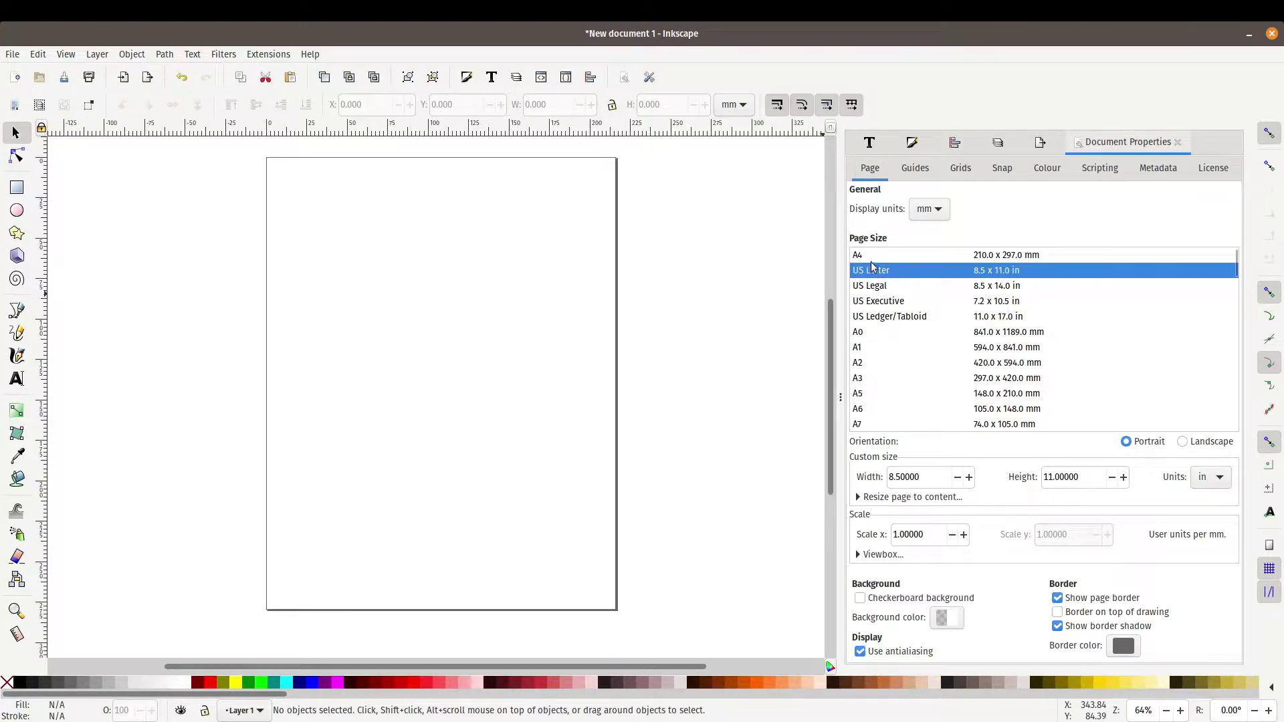
{"action": "left_click", "coordinate": [874, 258]}
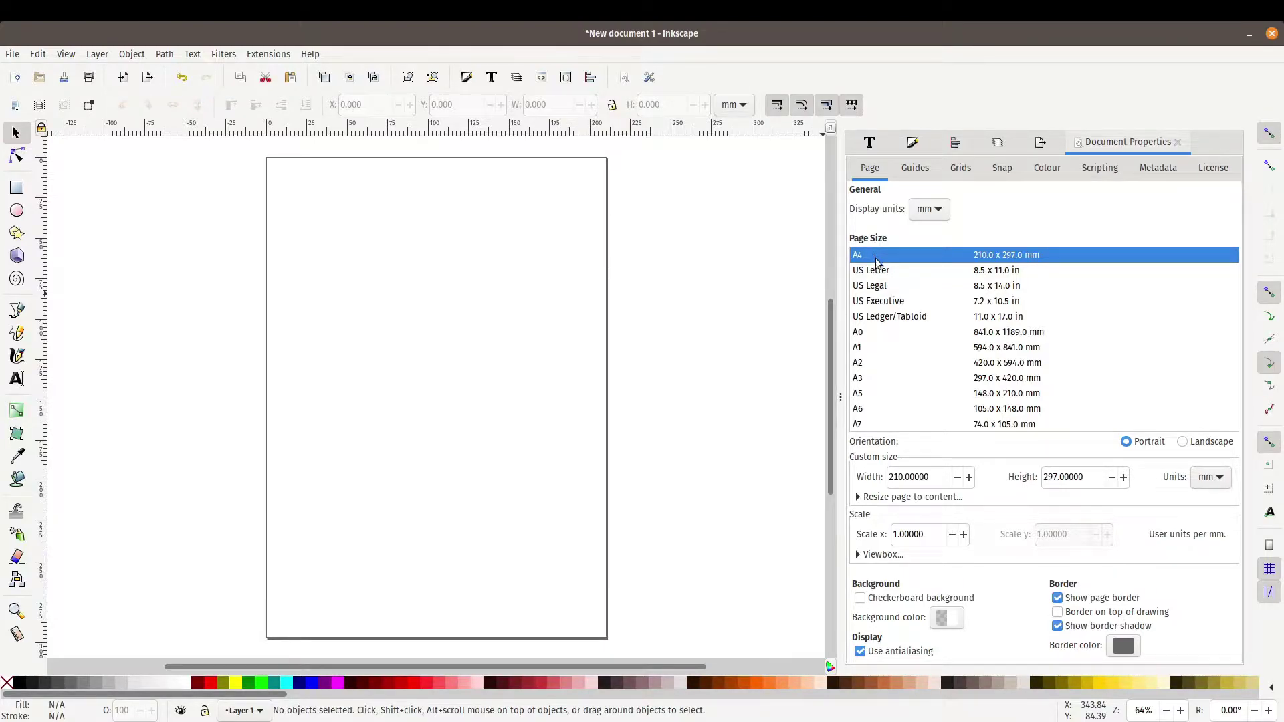
Turn on the checkerboard background and draw a white-filled square left of the page.
{"action": "left_click", "coordinate": [860, 599]}
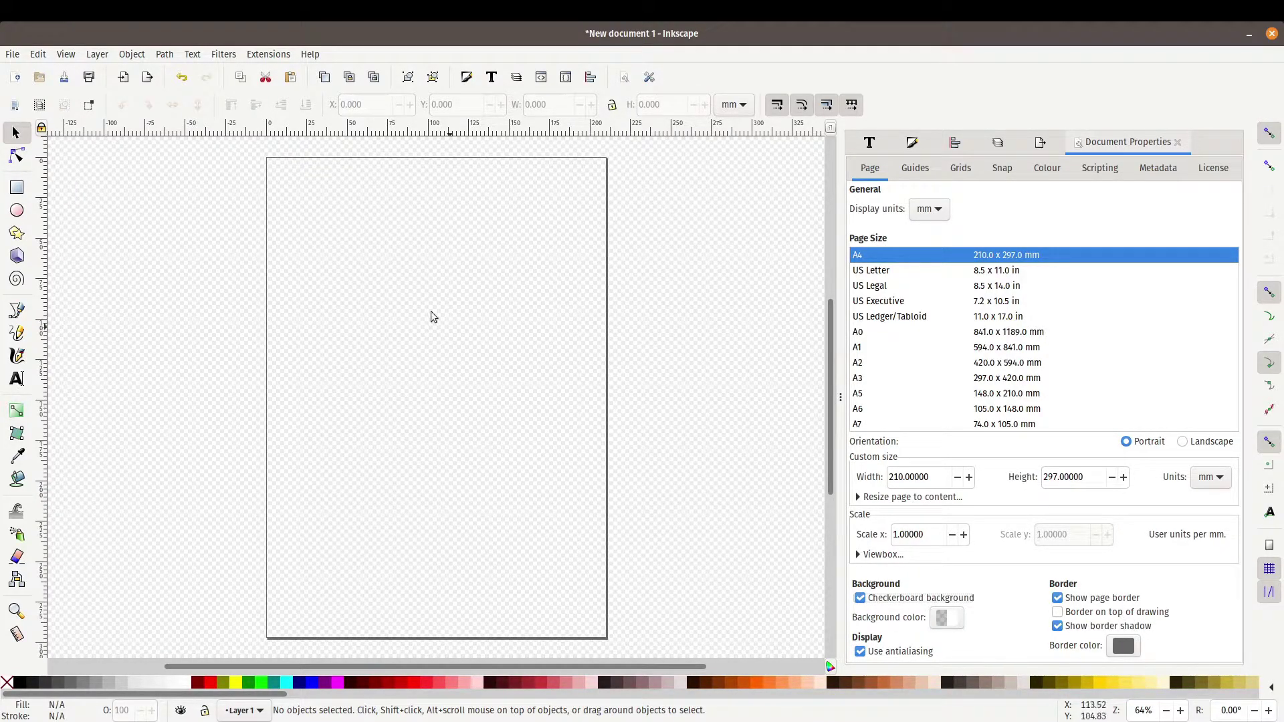
{"action": "left_click", "coordinate": [17, 188]}
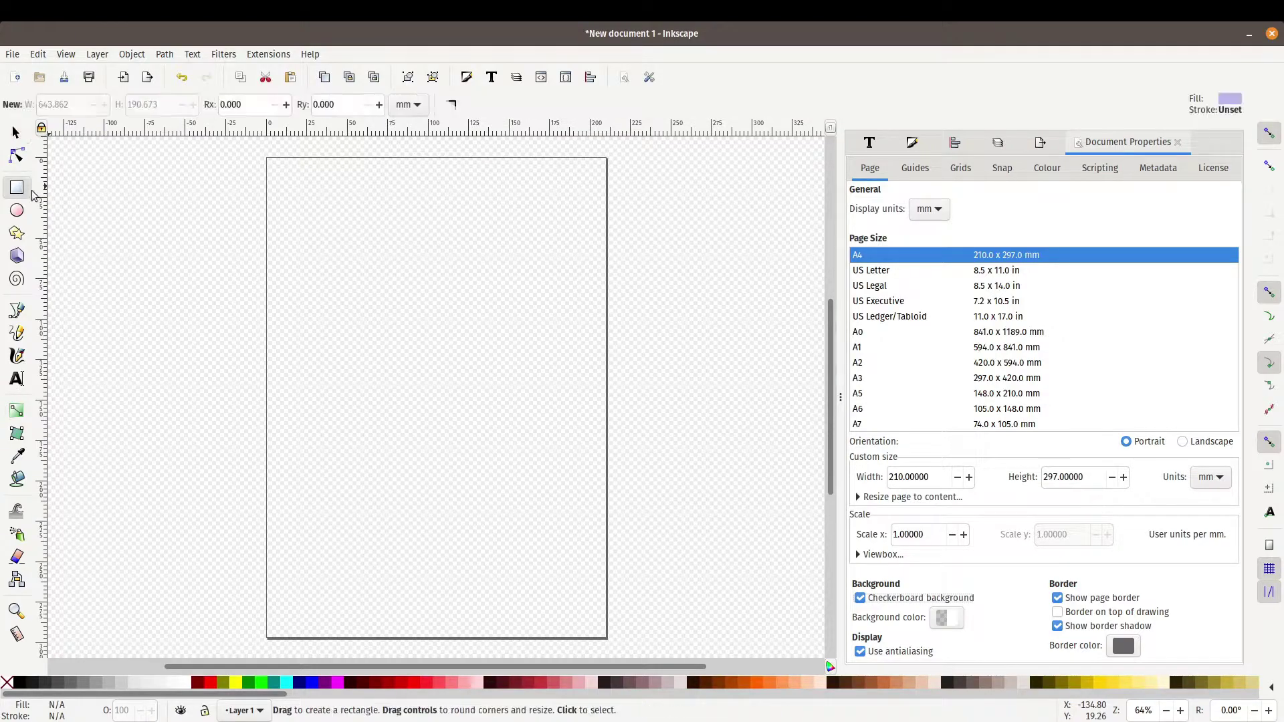
{"action": "left_click_drag", "start_coordinate": [147, 268], "coordinate": [268, 391]}
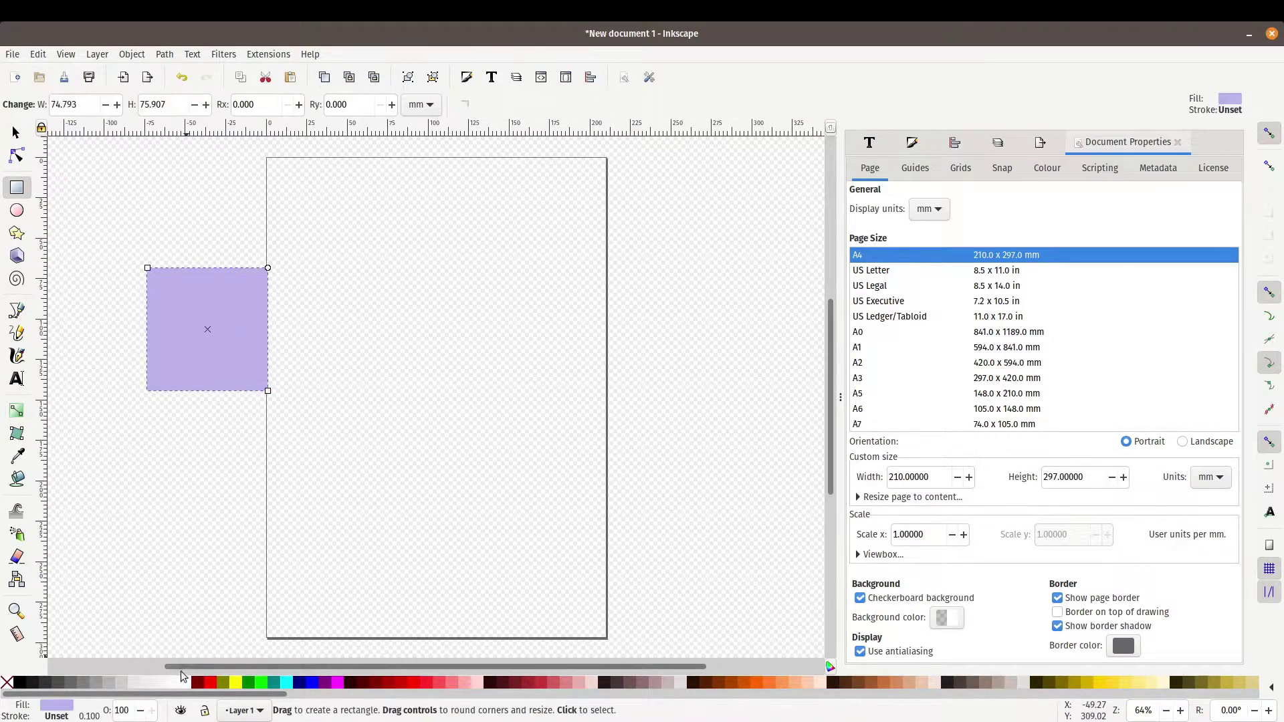
{"action": "left_click", "coordinate": [185, 682]}
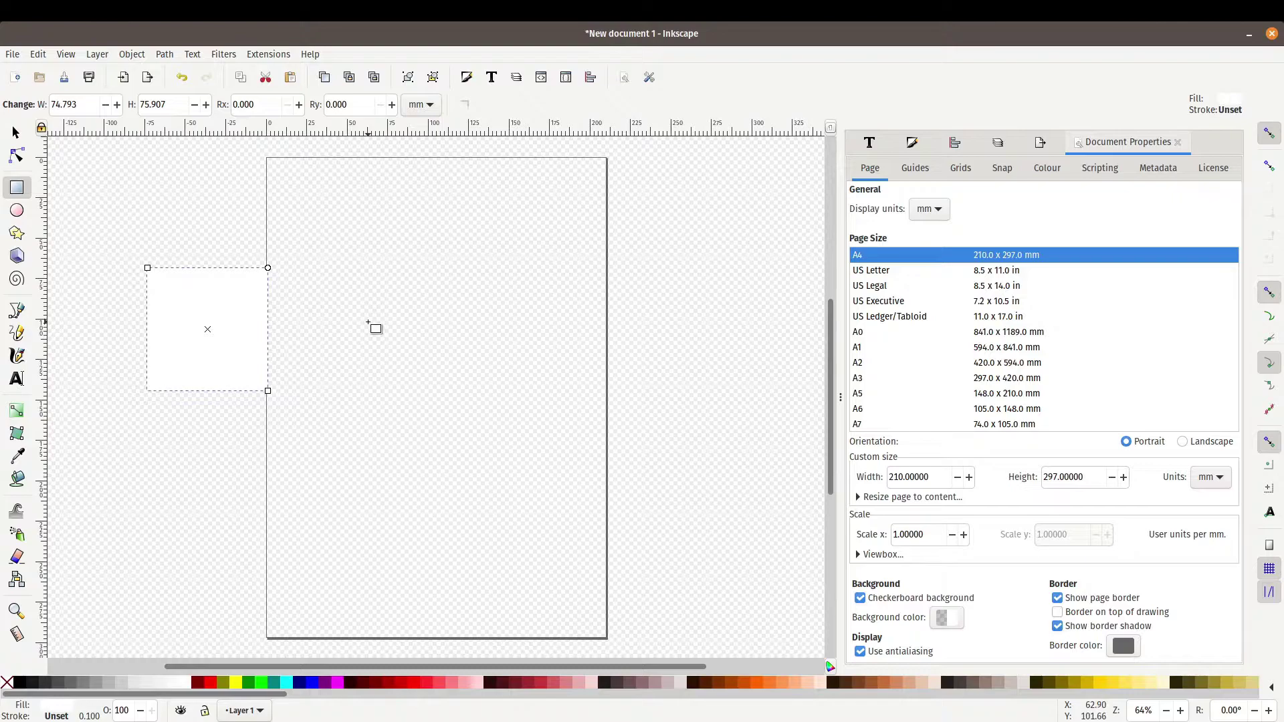
{"action": "key", "text": "Escape"}
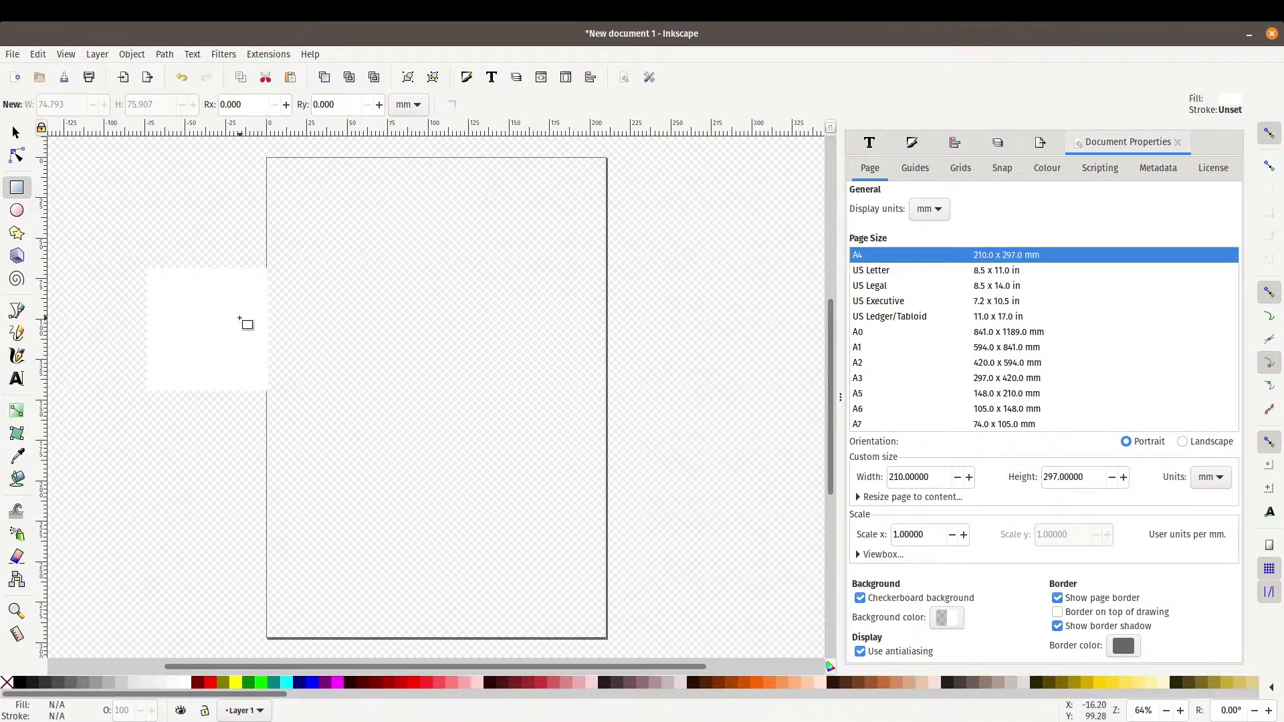
Move the white square onto the page and check it with the checkerboard turned off.
{"action": "key", "text": "s"}
{"action": "left_click_drag", "start_coordinate": [235, 326], "coordinate": [435, 315]}
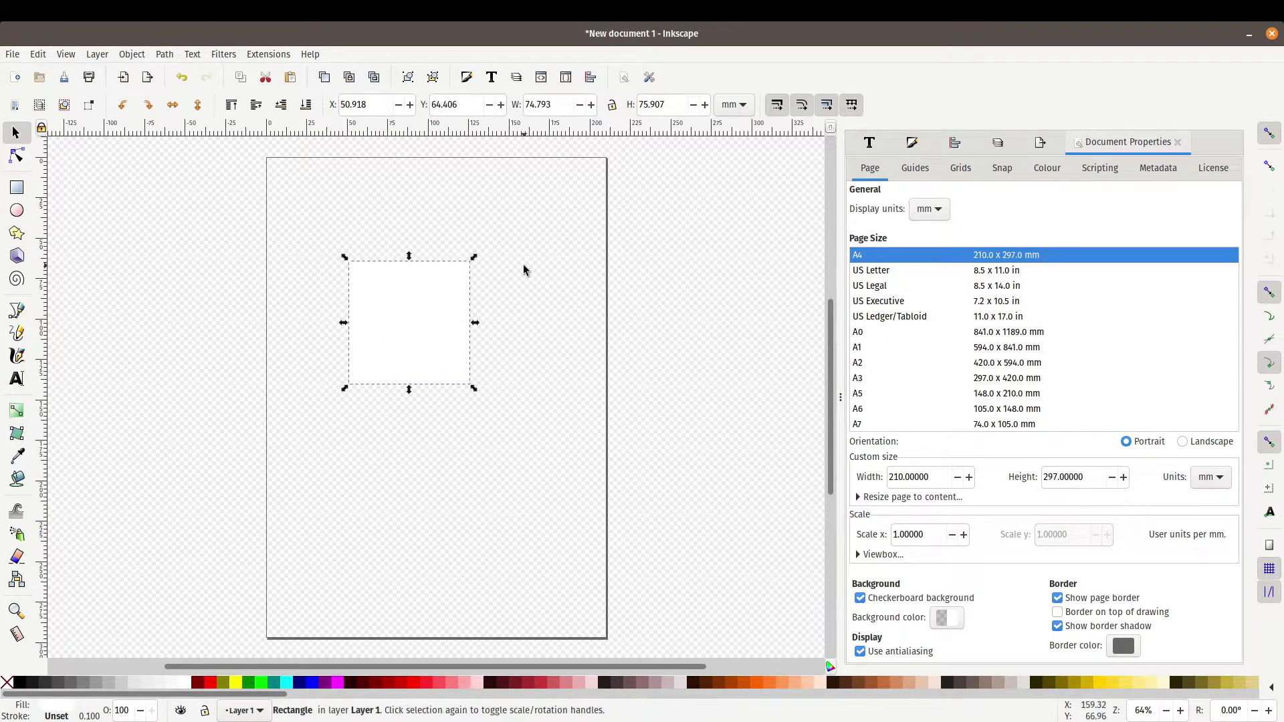
{"action": "left_click", "coordinate": [860, 599]}
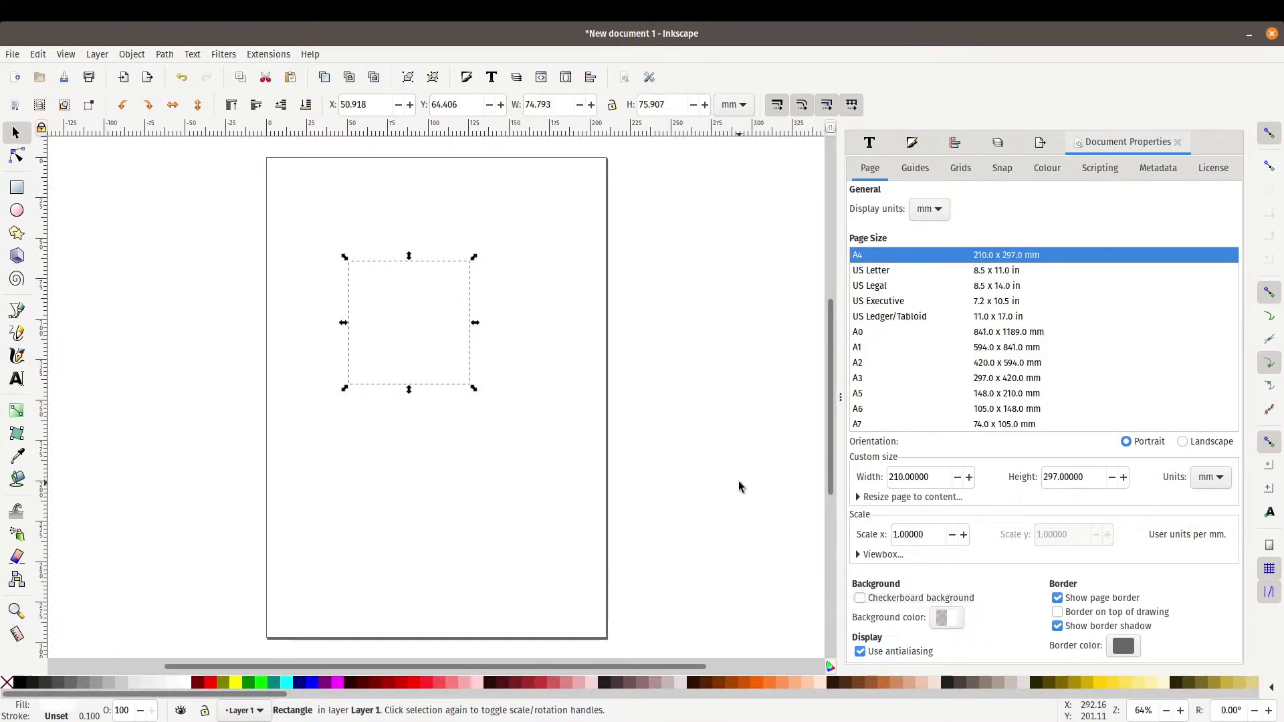
{"action": "left_click", "coordinate": [669, 437]}
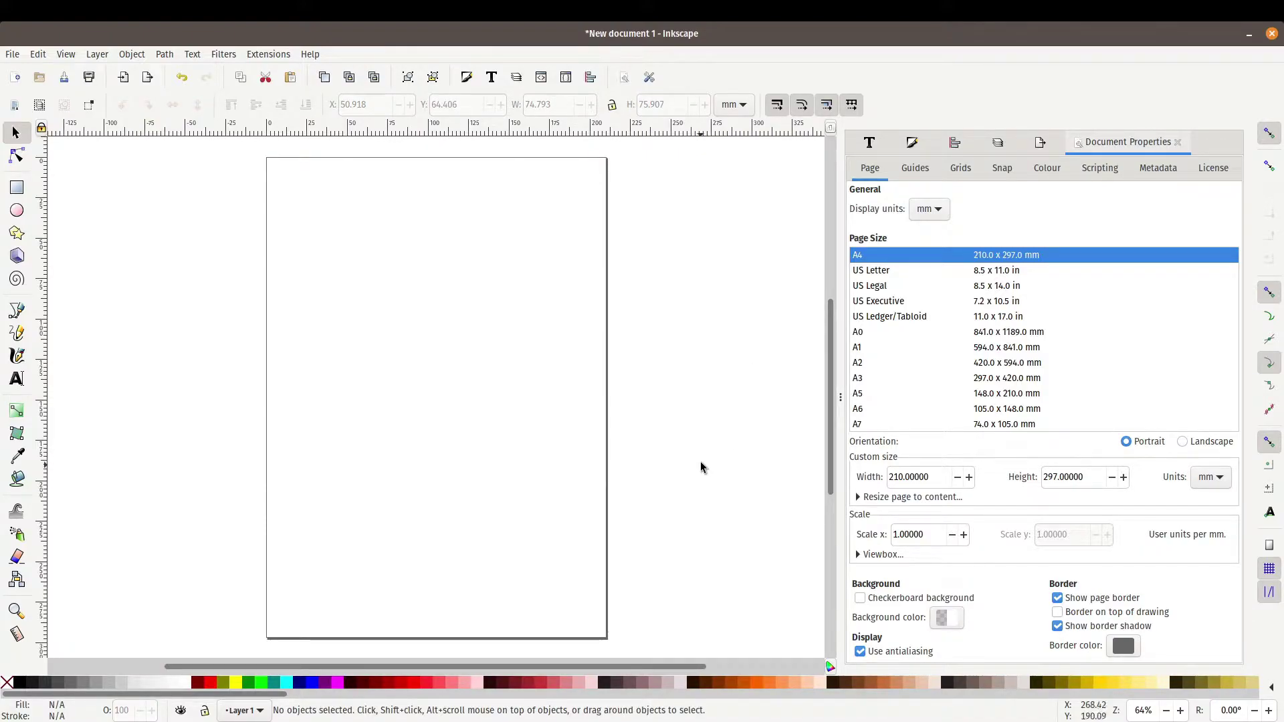
{"action": "left_click_drag", "start_coordinate": [150, 201], "coordinate": [611, 502]}
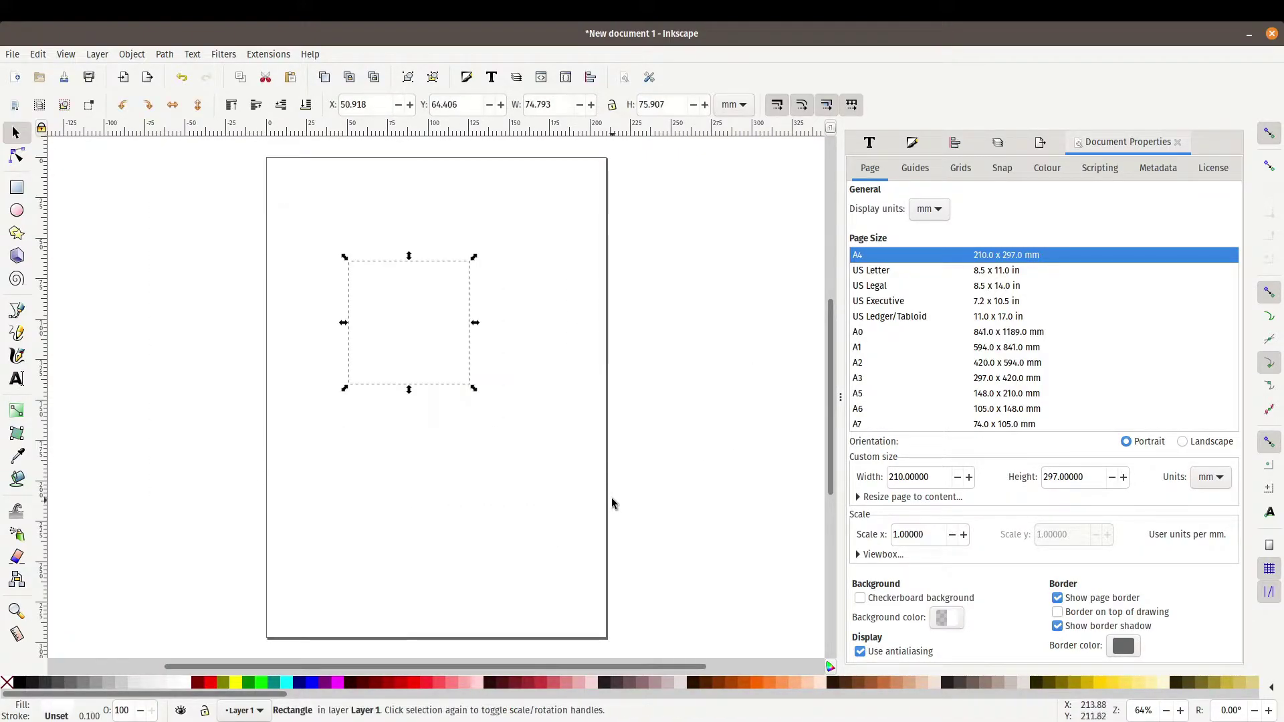
{"action": "left_click", "coordinate": [562, 464]}
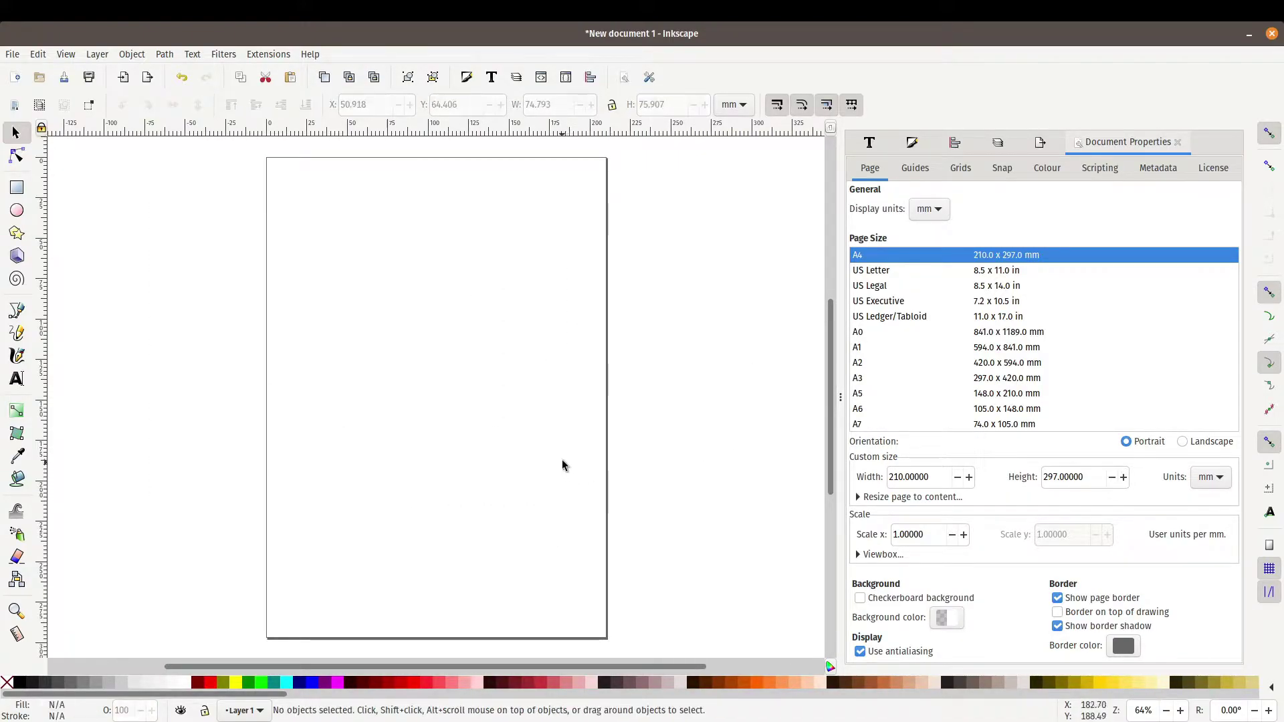
Re-enable the checkerboard and nudge the white square toward the page's top-left corner.
{"action": "left_click", "coordinate": [861, 599]}
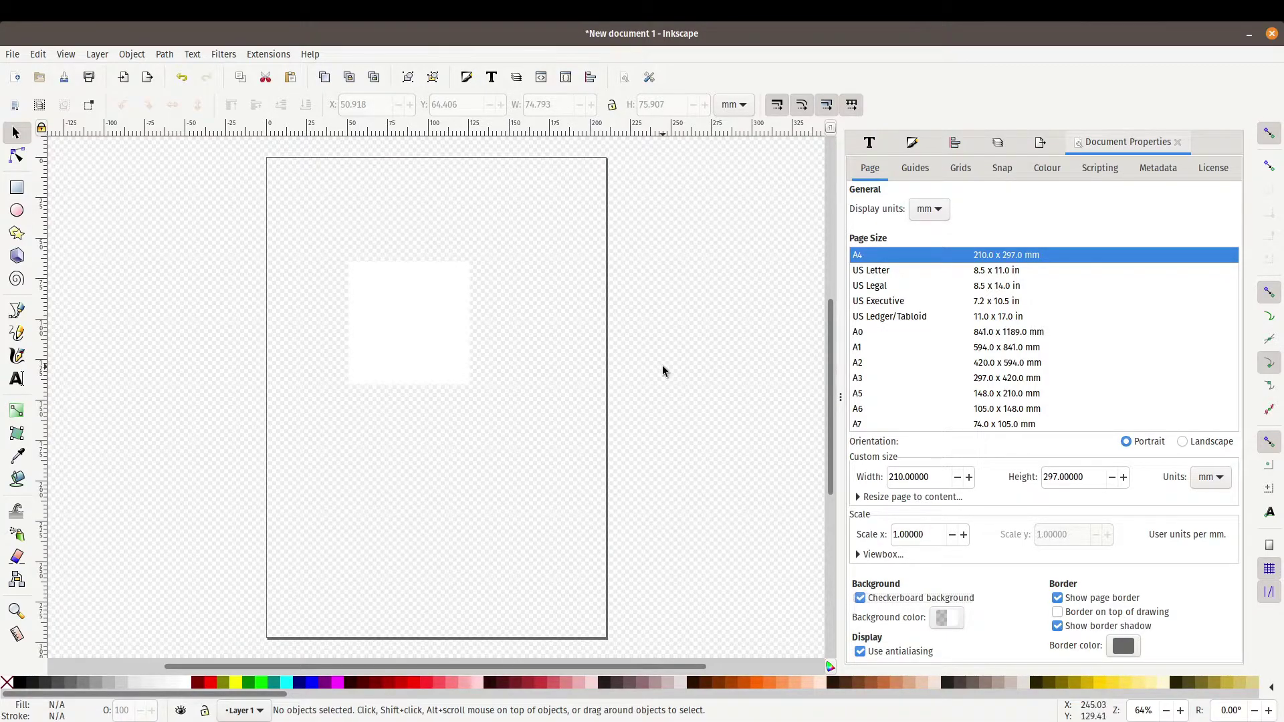
{"action": "left_click", "coordinate": [433, 326]}
{"action": "left_click_drag", "start_coordinate": [433, 325], "coordinate": [388, 299]}
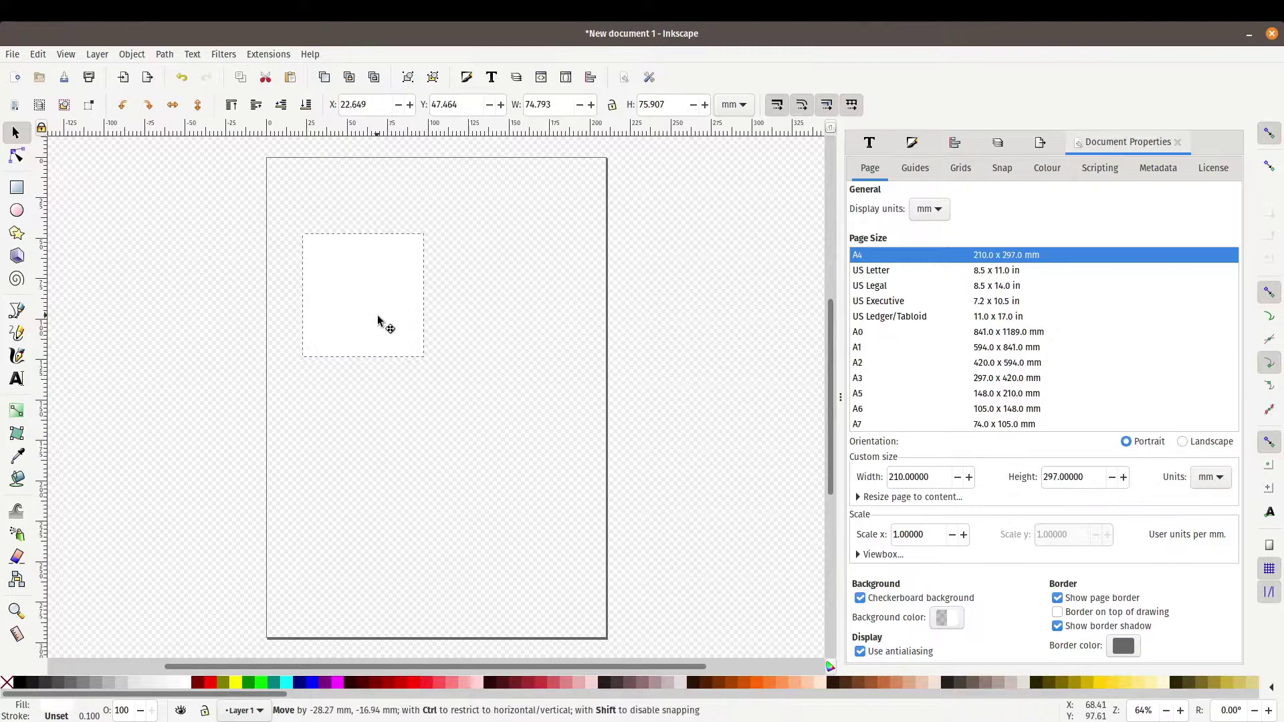
{"action": "left_click", "coordinate": [641, 418]}
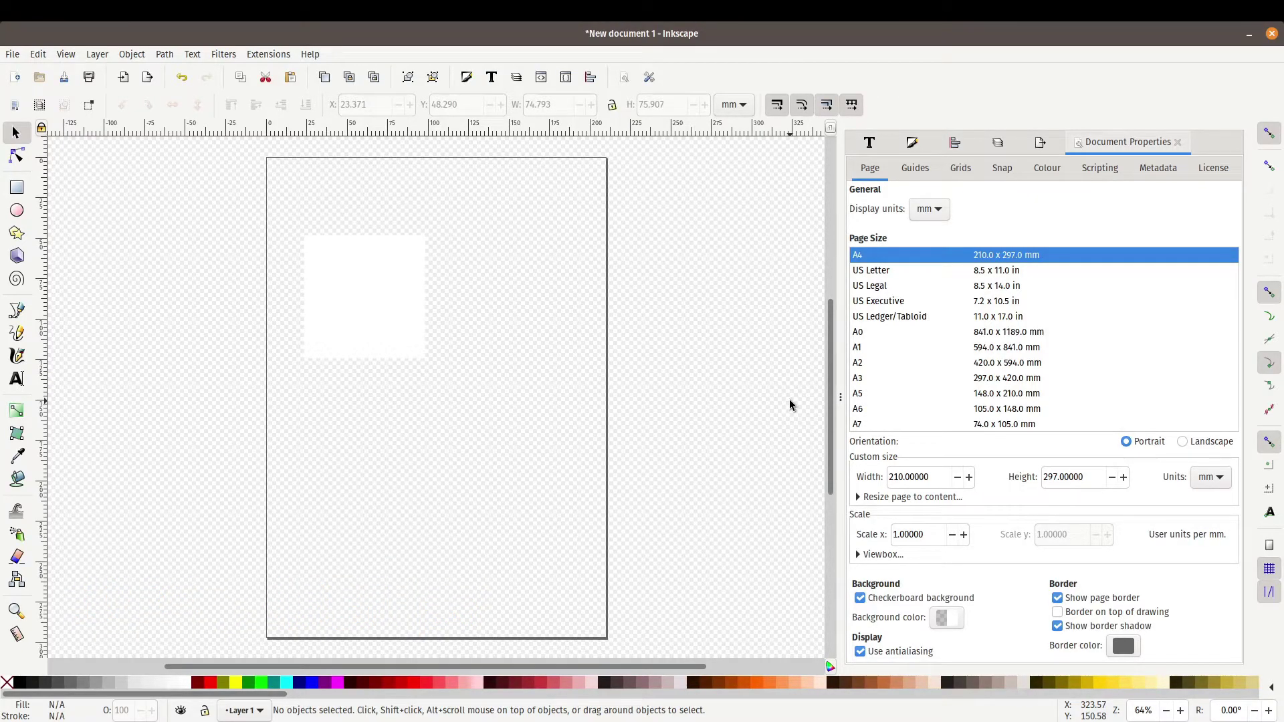
Switch the custom page size units to px and enter 1080 for both width and height.
{"action": "left_click", "coordinate": [1209, 479]}
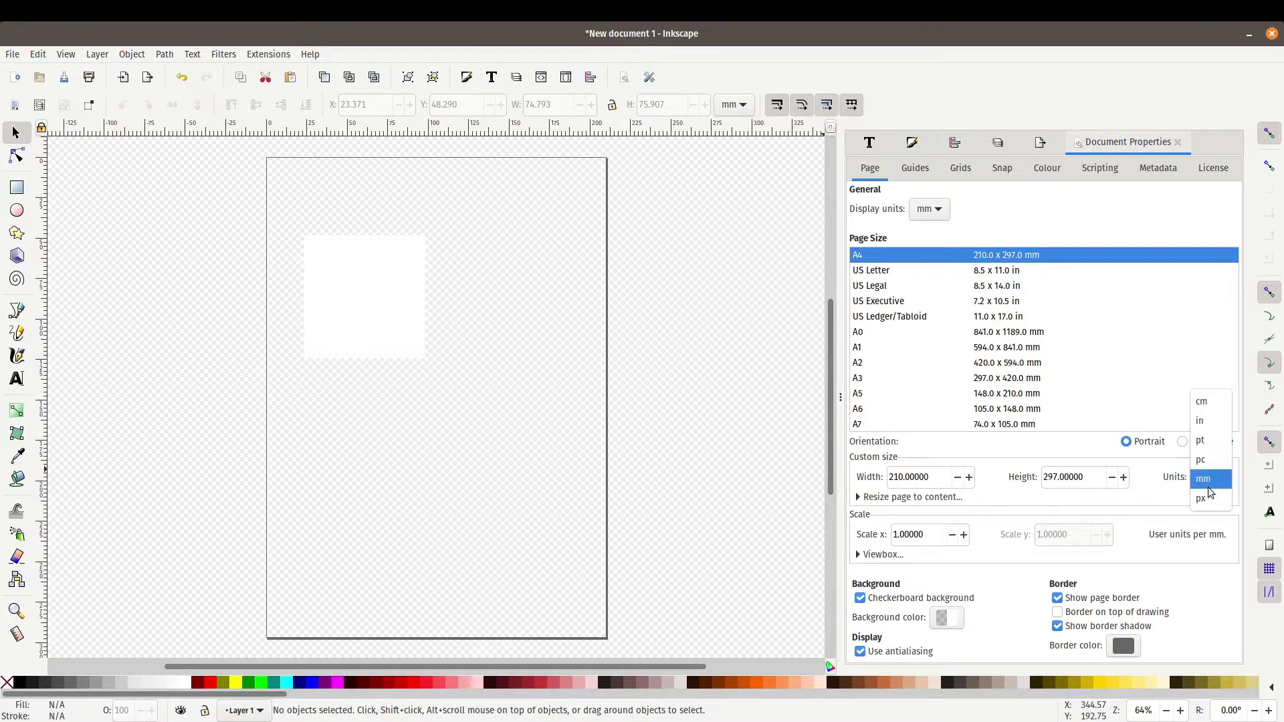
{"action": "left_click", "coordinate": [1208, 499]}
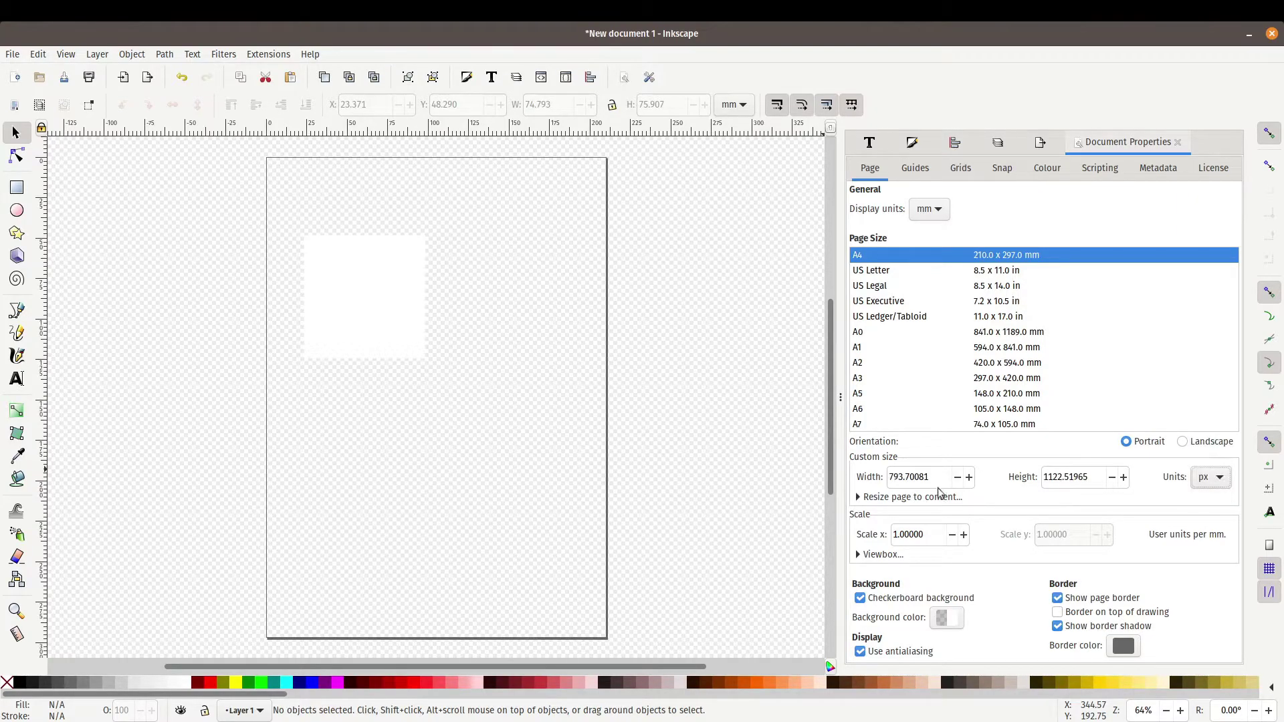
{"action": "left_click_drag", "start_coordinate": [937, 477], "coordinate": [850, 481]}
{"action": "type", "text": "1080"}
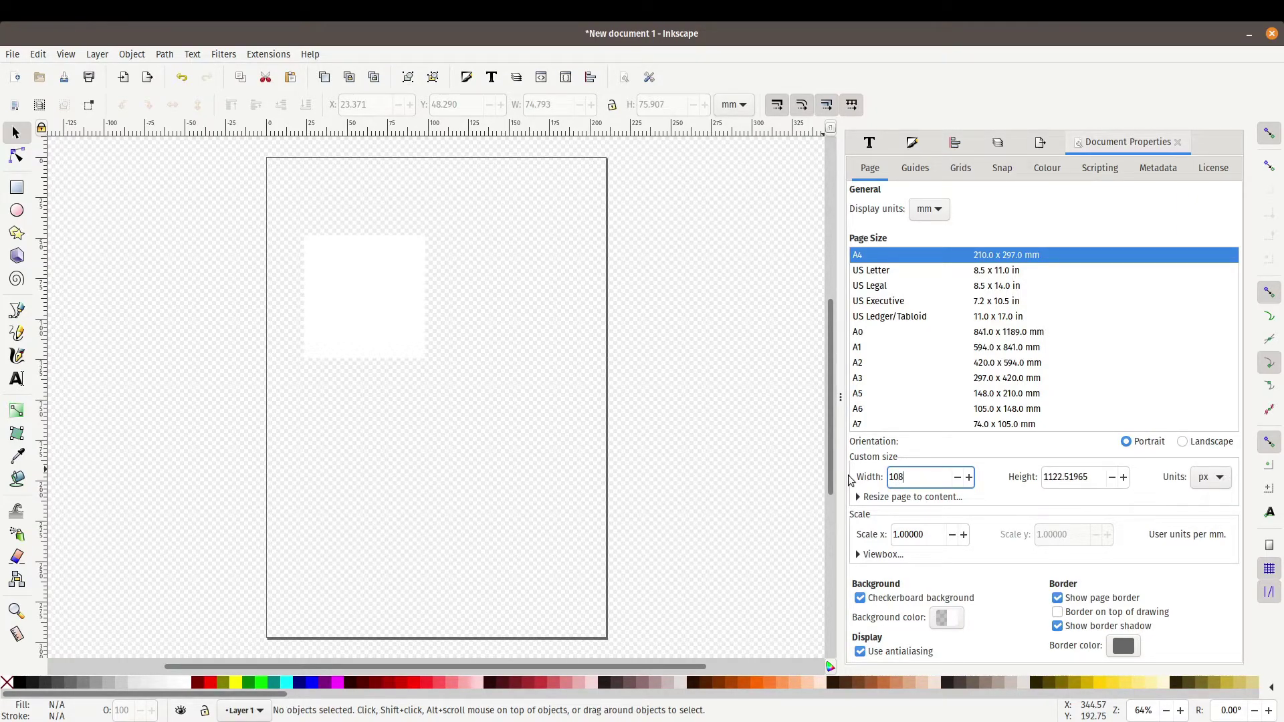
{"action": "key", "text": "Tab"}
{"action": "type", "text": "1080"}
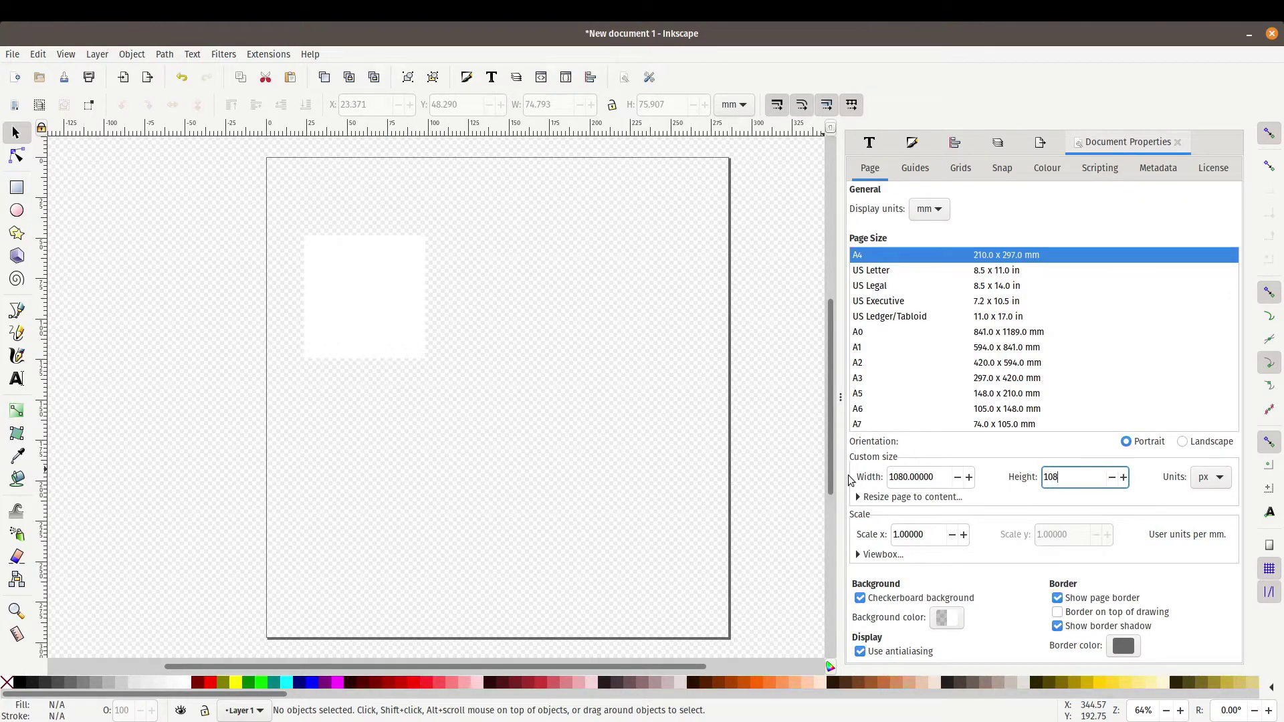
{"action": "key", "text": "Tab"}
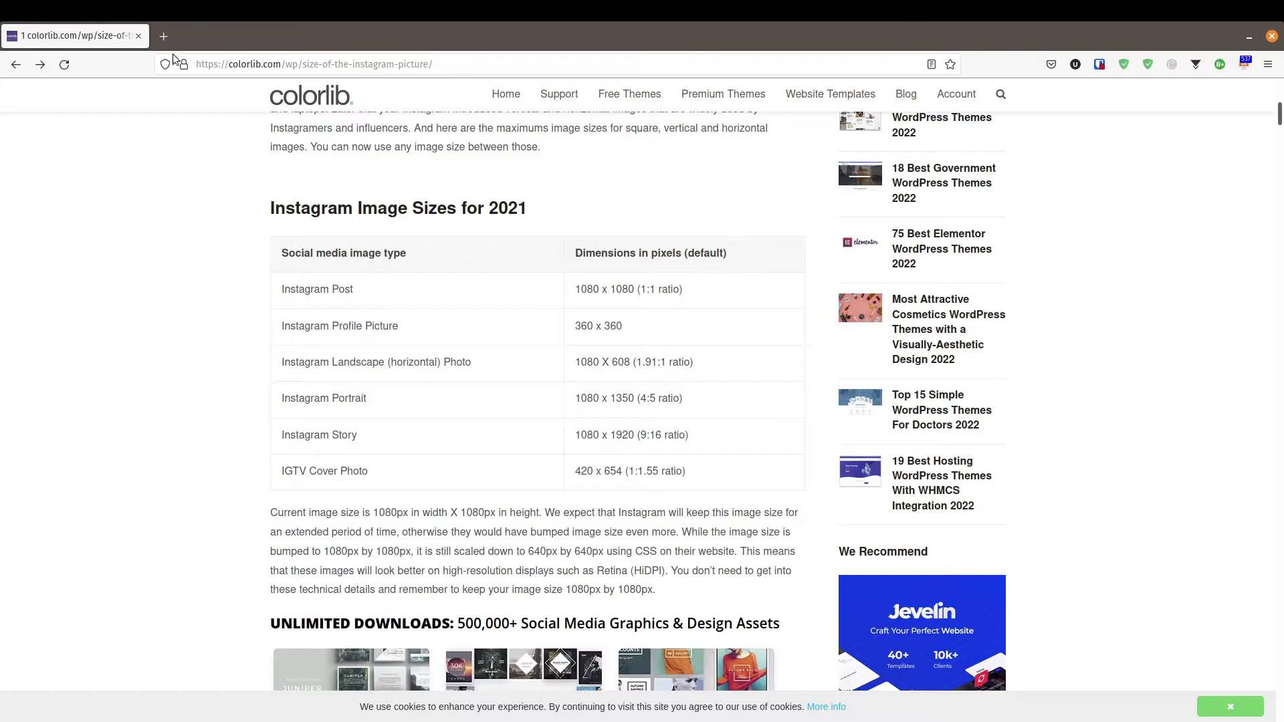
Search 'youtube thumbnail dimensions' in a new tab and highlight Animaker's 1280 × 720 pixel size.
{"action": "left_click", "coordinate": [163, 38]}
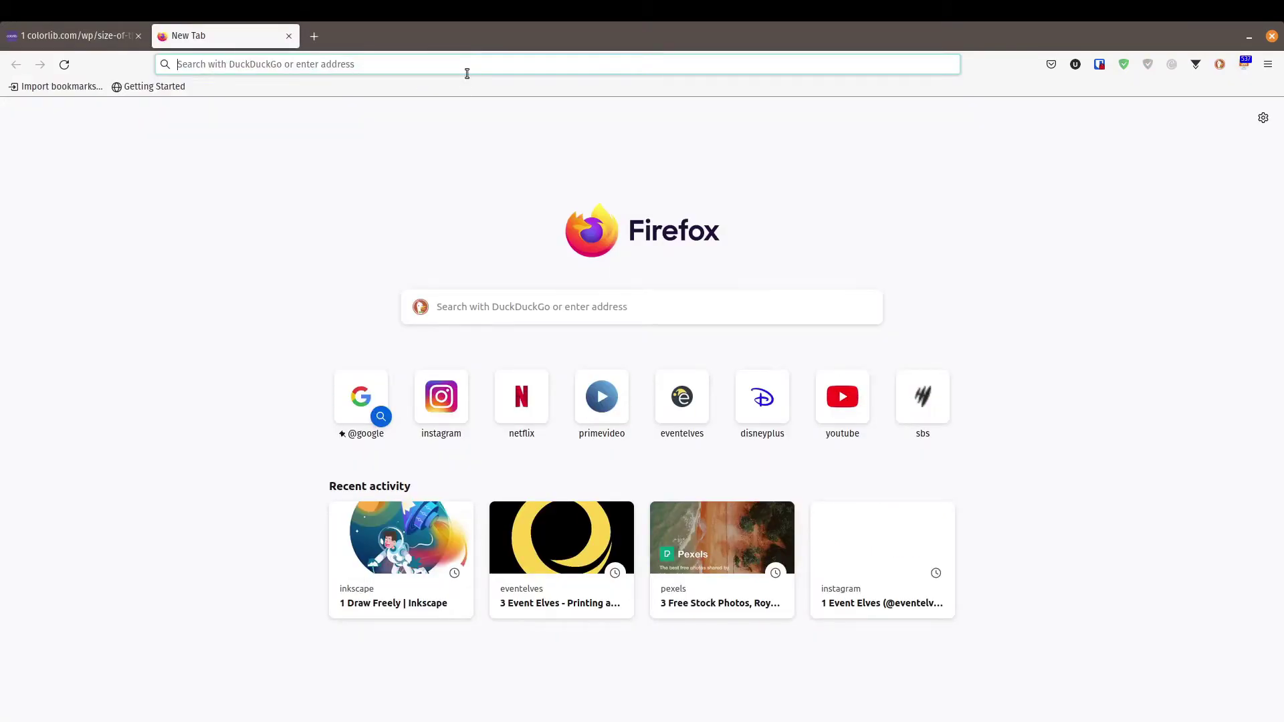
{"action": "type", "text": "youtube"}
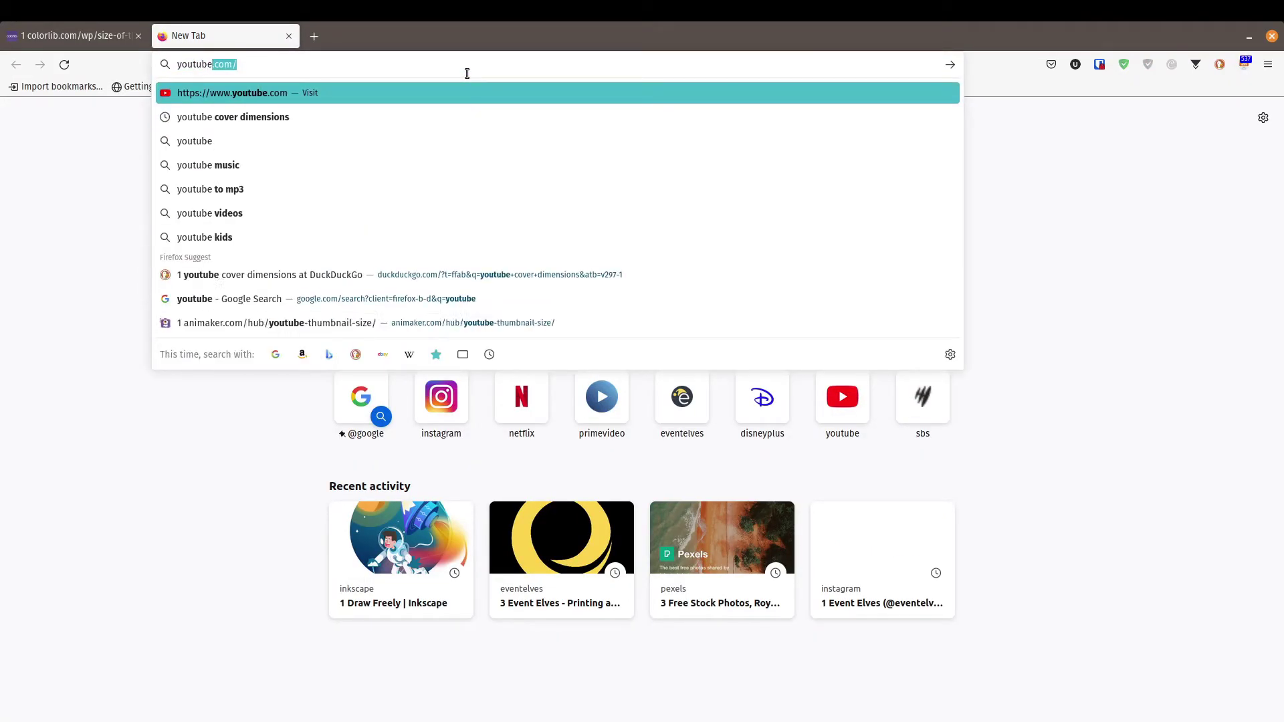
{"action": "type", "text": " thumbn"}
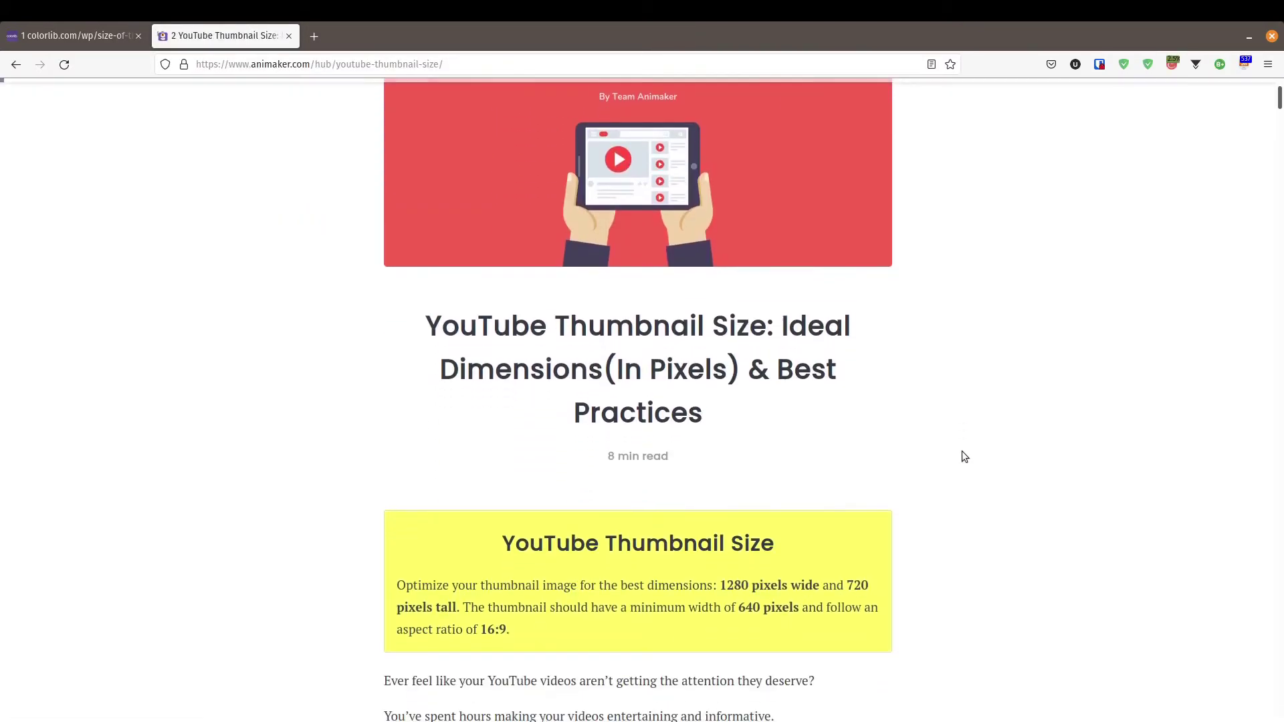
{"action": "scroll", "coordinate": [964, 457], "scroll_direction": "down", "scroll_amount": 4}
{"action": "scroll", "coordinate": [937, 435], "scroll_direction": "down", "scroll_amount": 2}
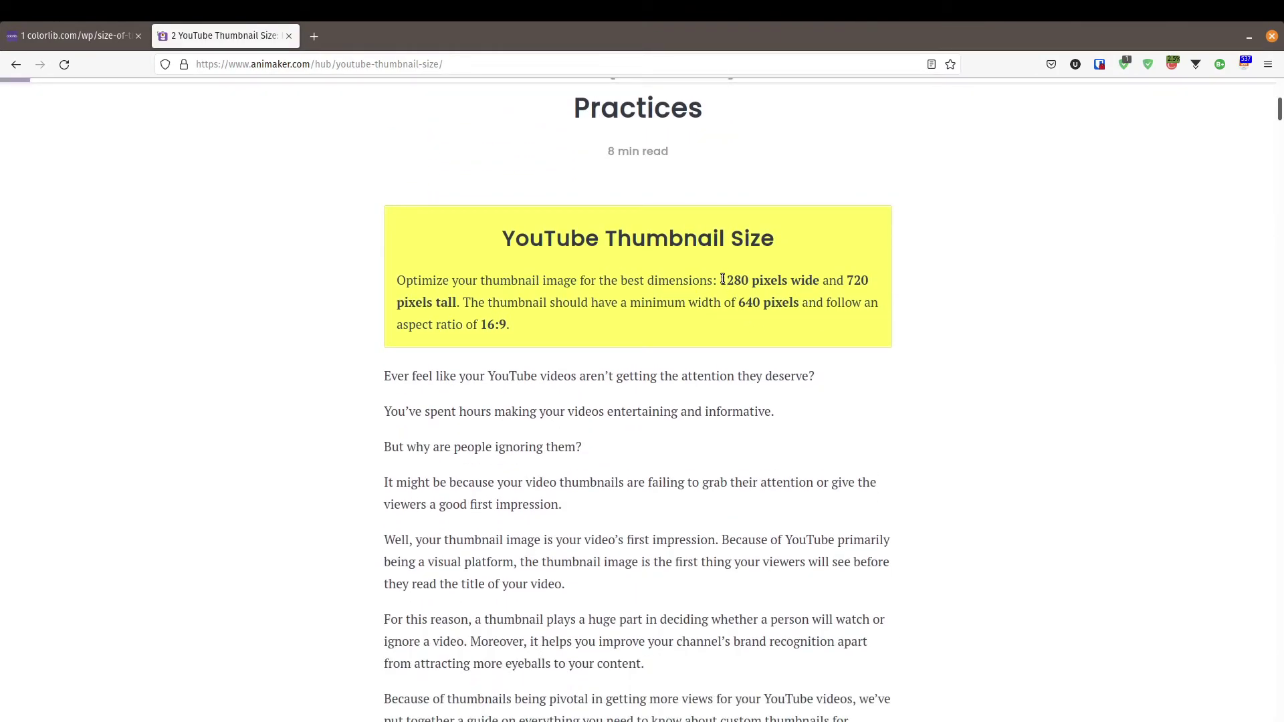
{"action": "left_click_drag", "start_coordinate": [722, 280], "coordinate": [466, 309]}
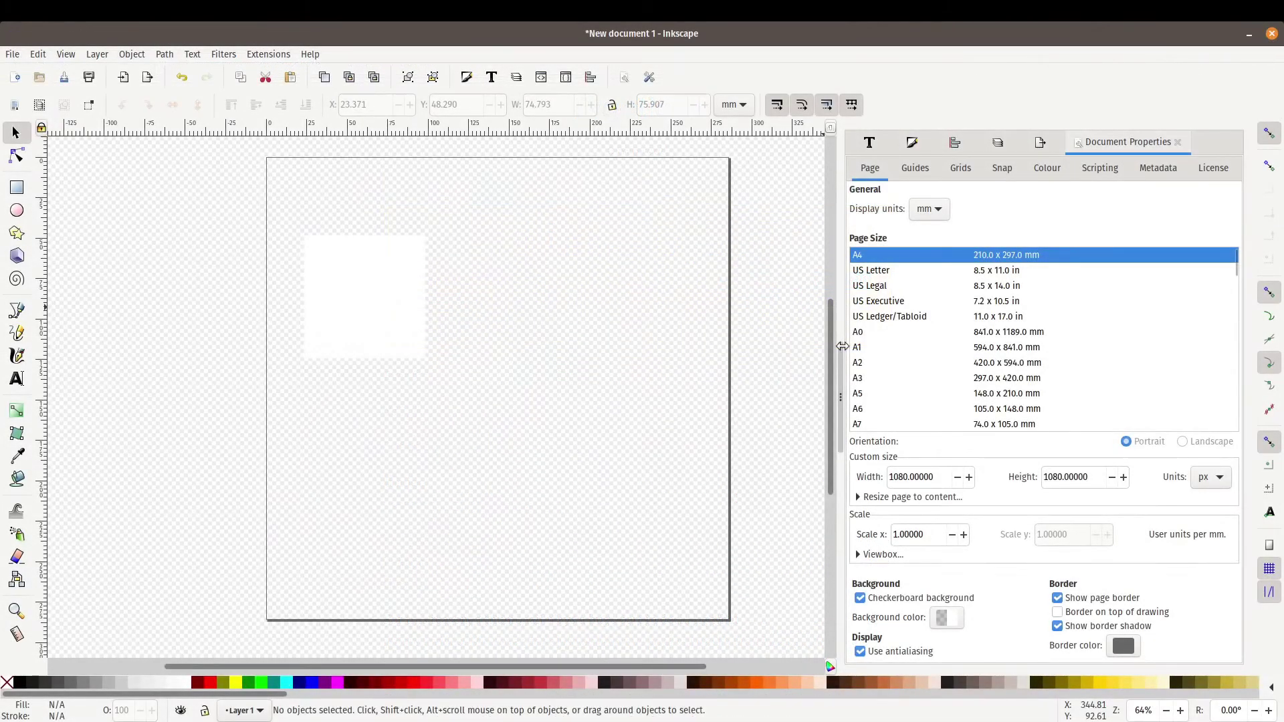
Enter 1280 px width and 720 px height in Document Properties for a landscape page.
{"action": "left_click_drag", "start_coordinate": [939, 481], "coordinate": [866, 480]}
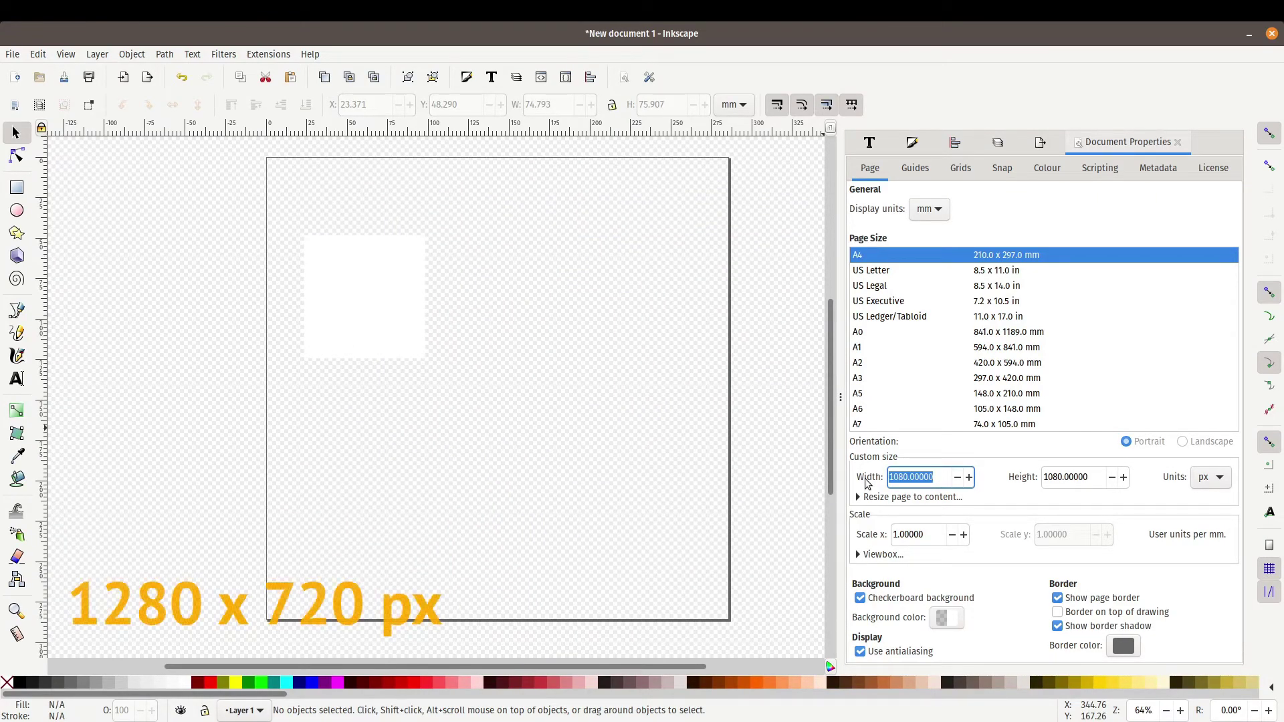
{"action": "type", "text": "1280"}
{"action": "key", "text": "Tab"}
{"action": "type", "text": "720"}
{"action": "key", "text": "Return"}
{"action": "key", "text": "Tab"}
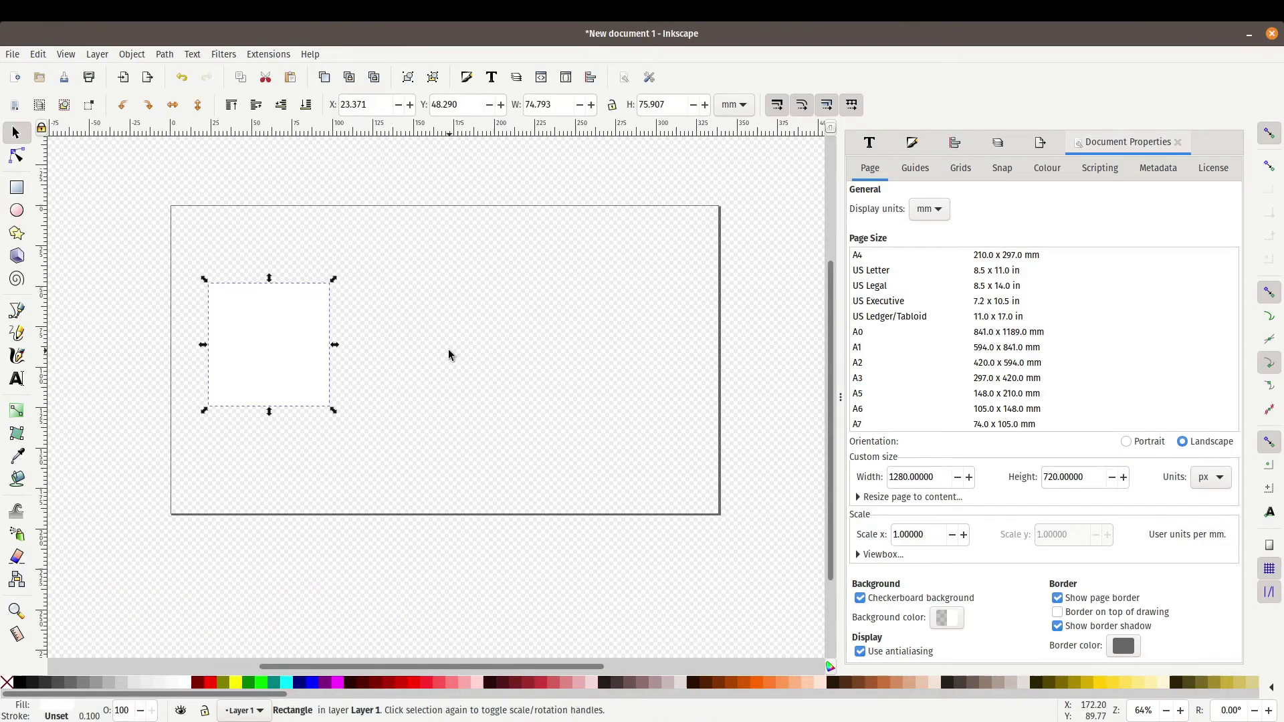